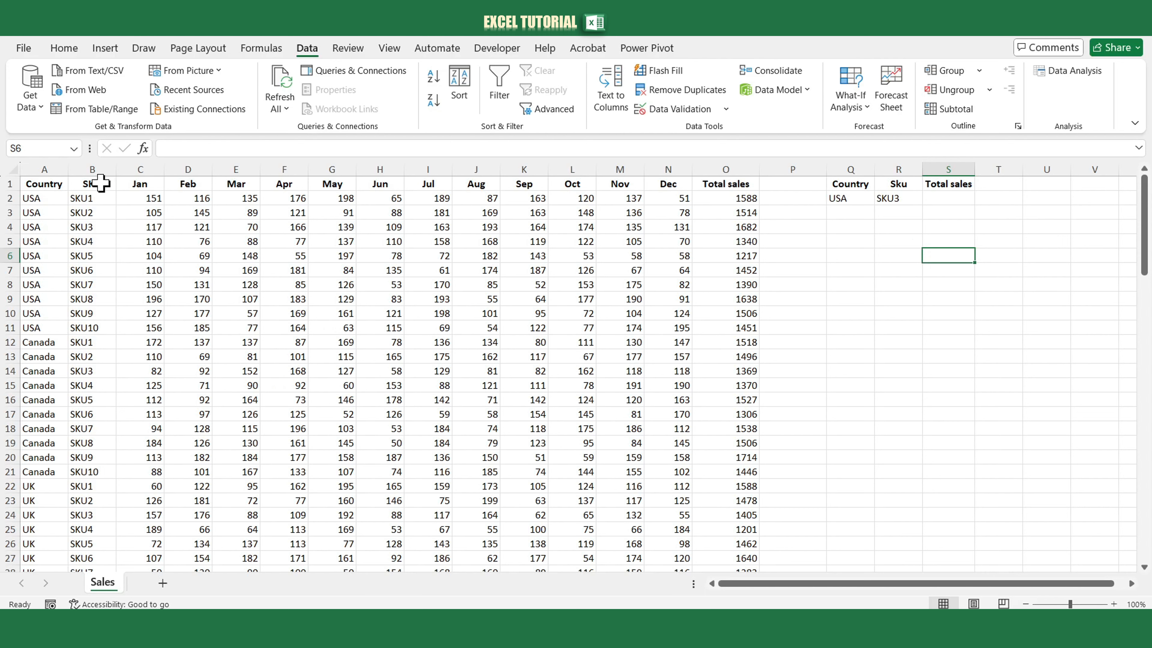
pyautogui.click(99, 169)
pyautogui.click(141, 170)
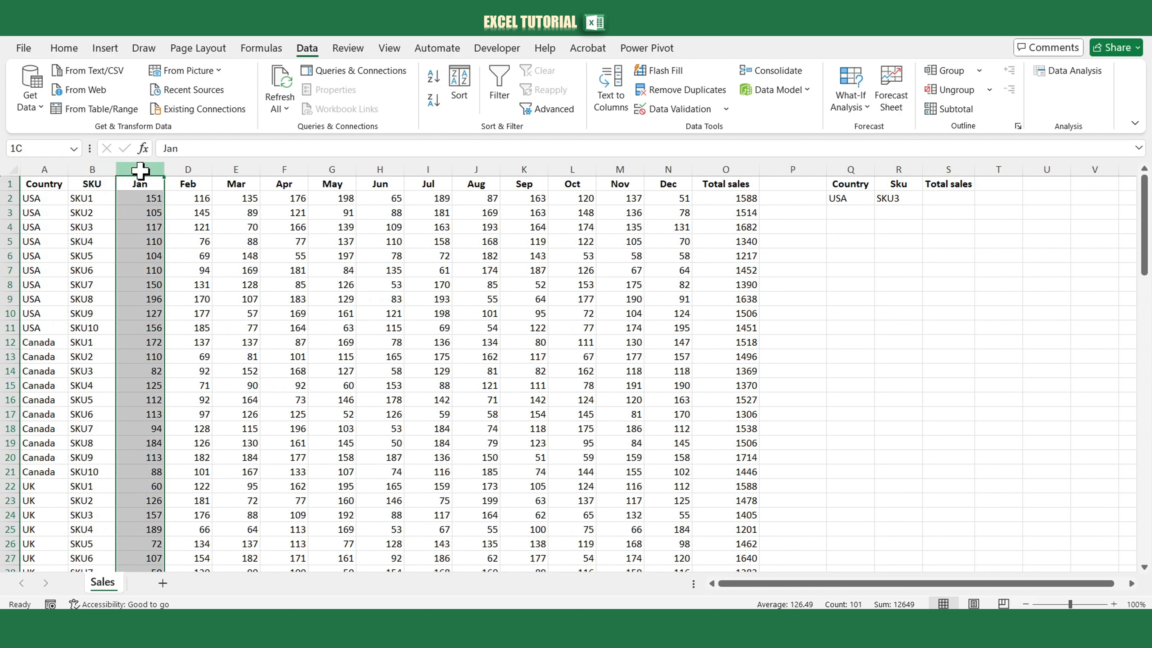
pyautogui.moveTo(140, 170); pyautogui.dragTo(671, 172)
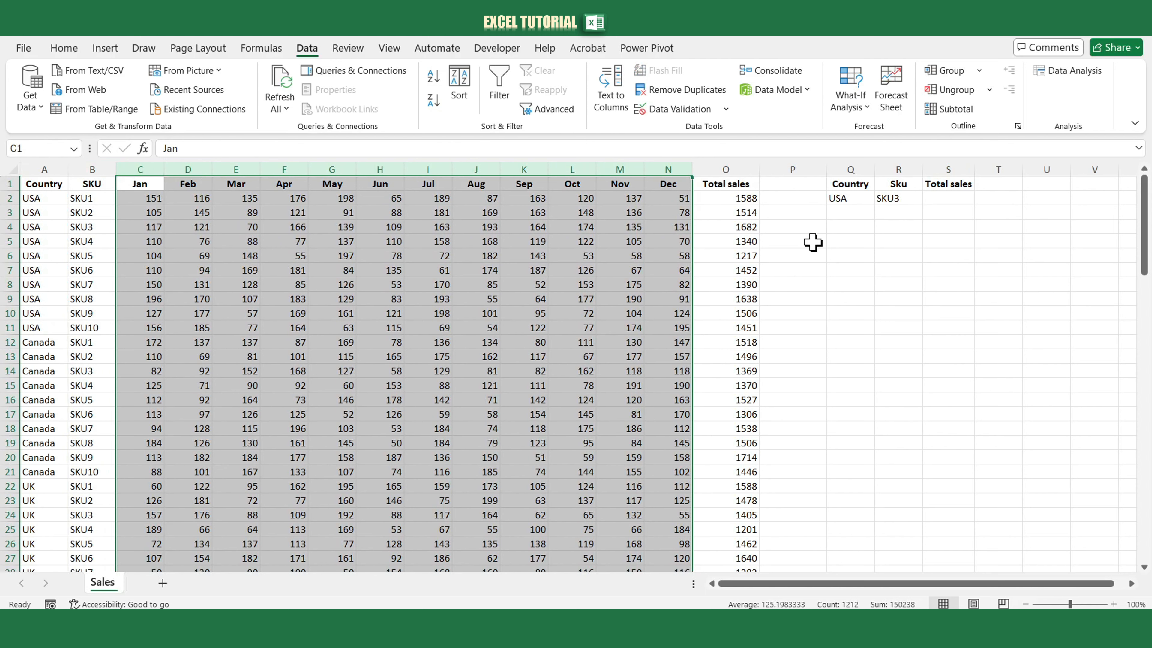
pyautogui.click(891, 214)
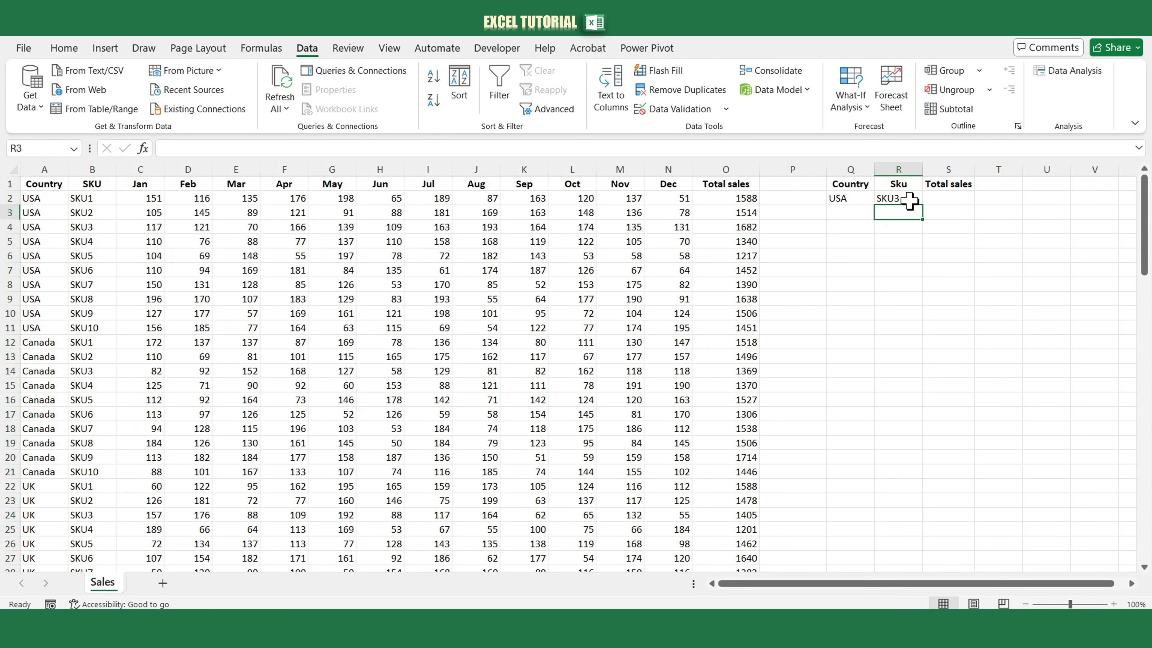
pyautogui.click(844, 200)
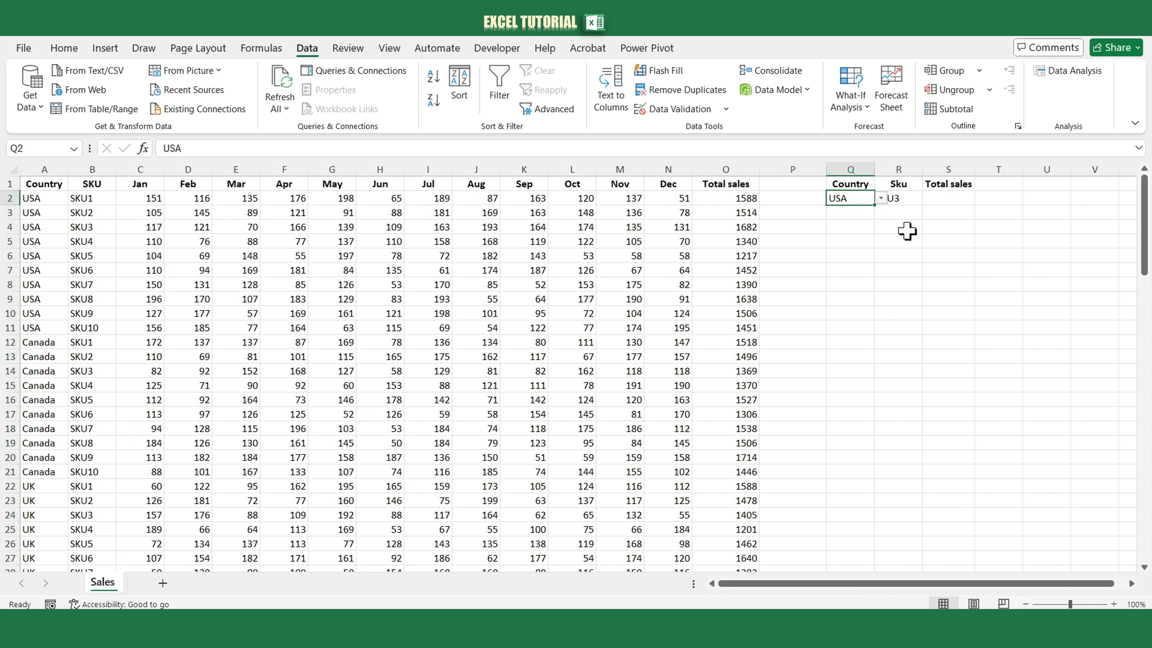
# Step: Choose SKU1 as the Sku criterion in cell R2
pyautogui.click(908, 199)
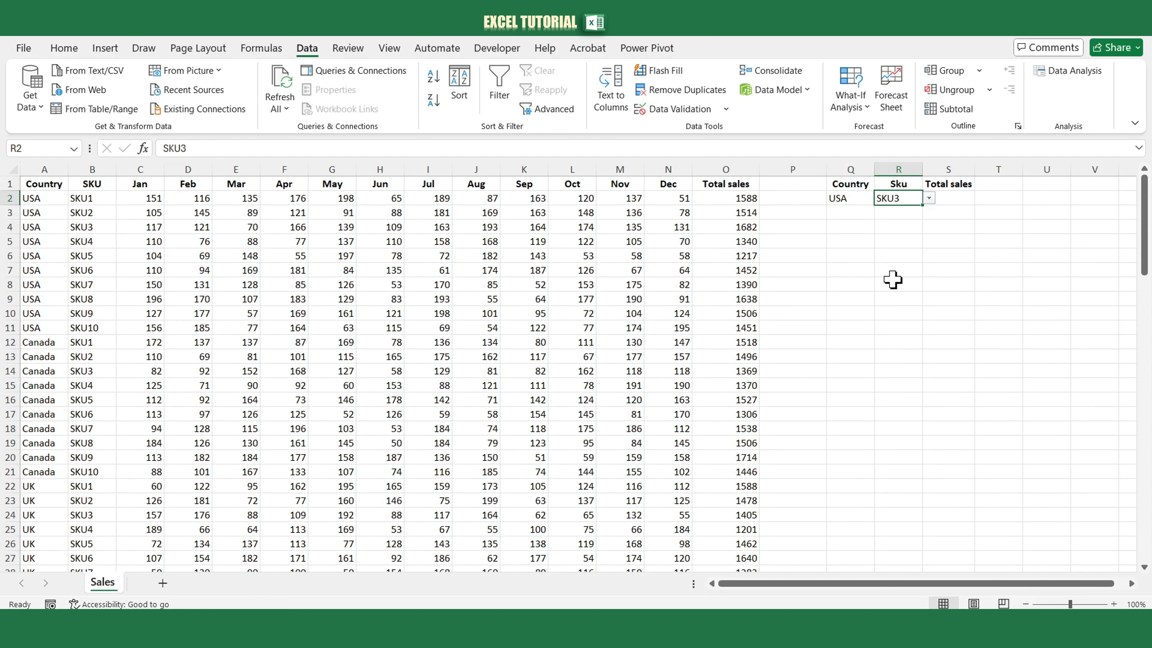
pyautogui.click(929, 198)
pyautogui.click(932, 211)
# Step: Begin a SUMPRODUCT formula in S2 whose first bracketed condition tests the countries in A2:A101 against Q2
pyautogui.click(947, 200)
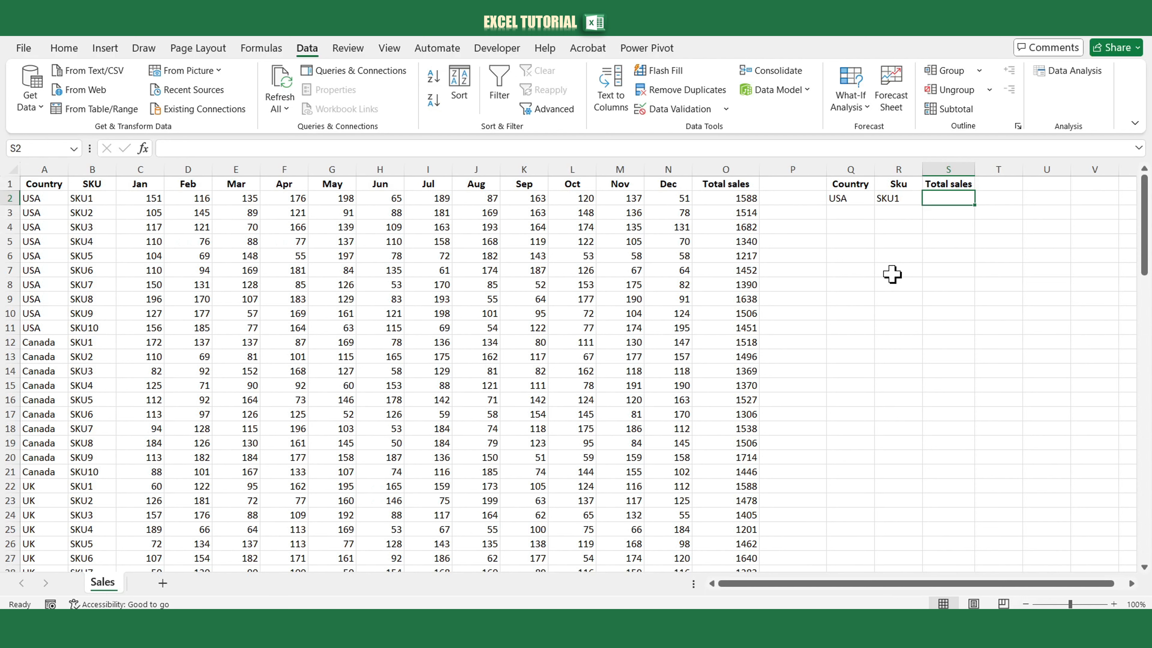
pyautogui.write('=sum[')
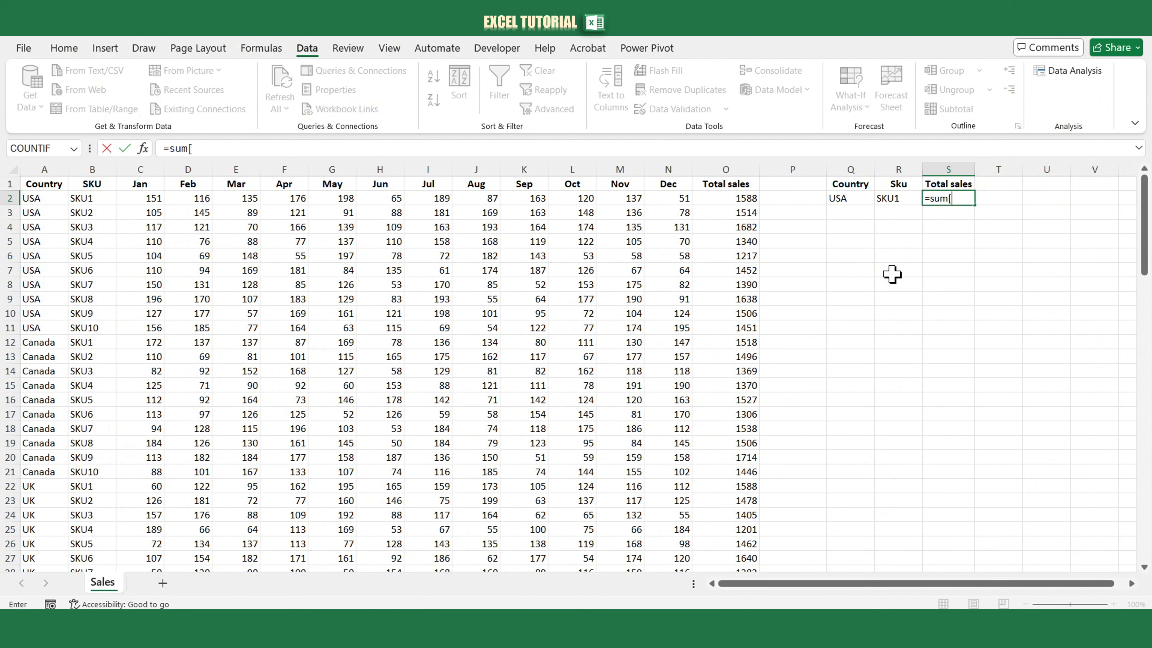
pyautogui.press('BackSpace')
pyautogui.write('pro')
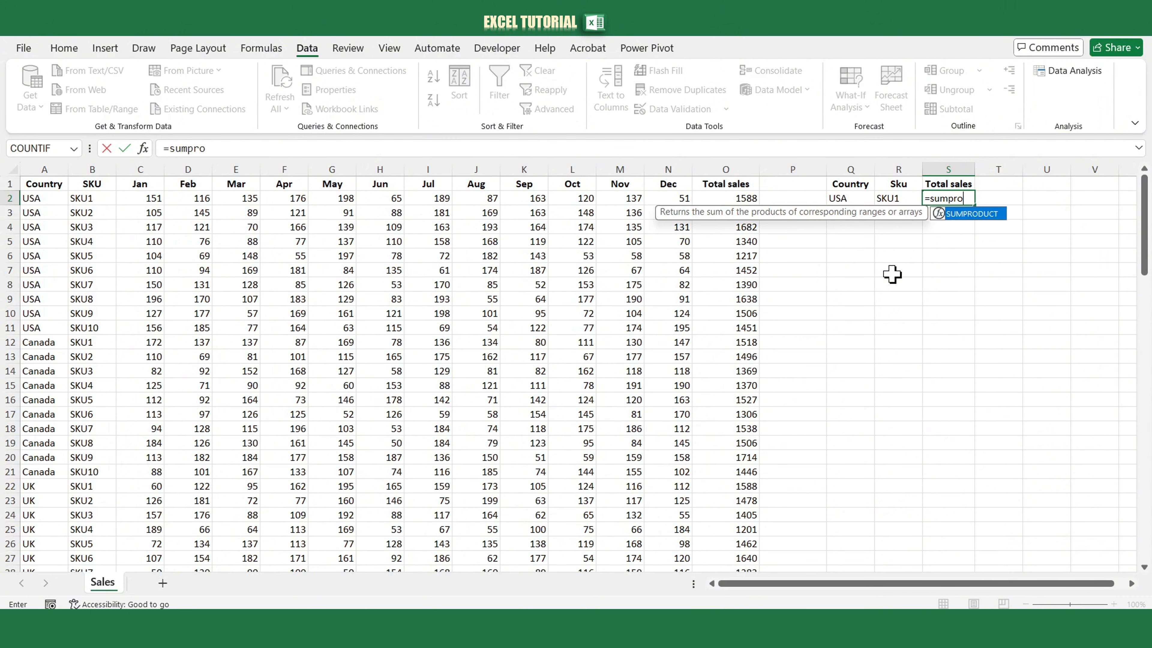
pyautogui.write('duct(')
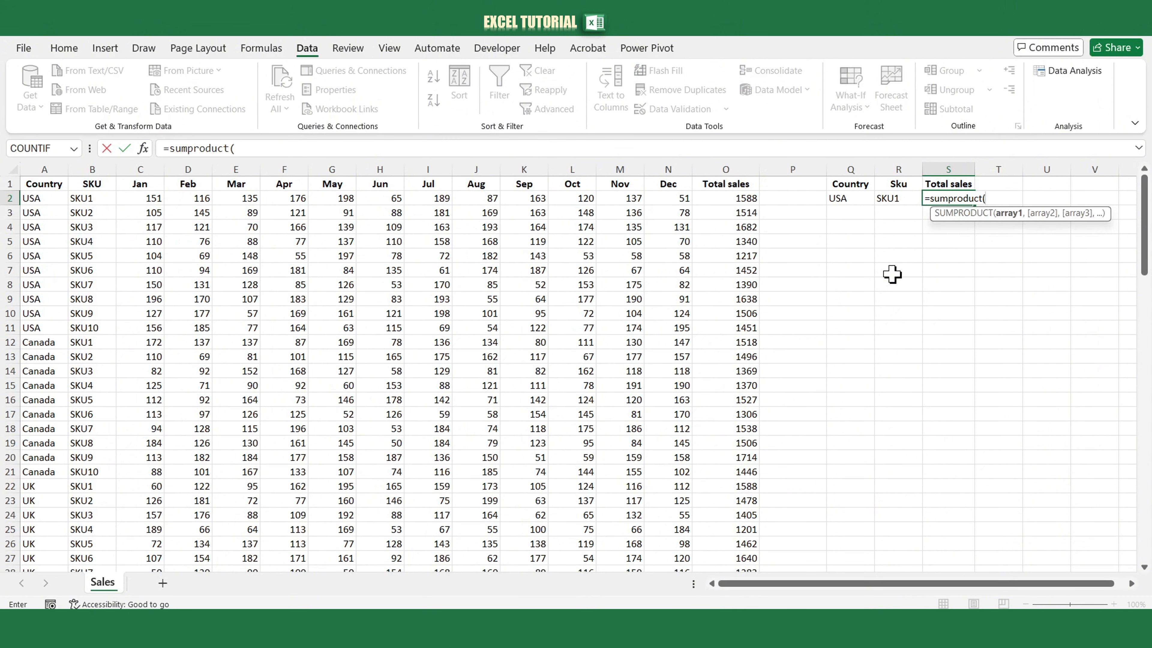
pyautogui.click(302, 148)
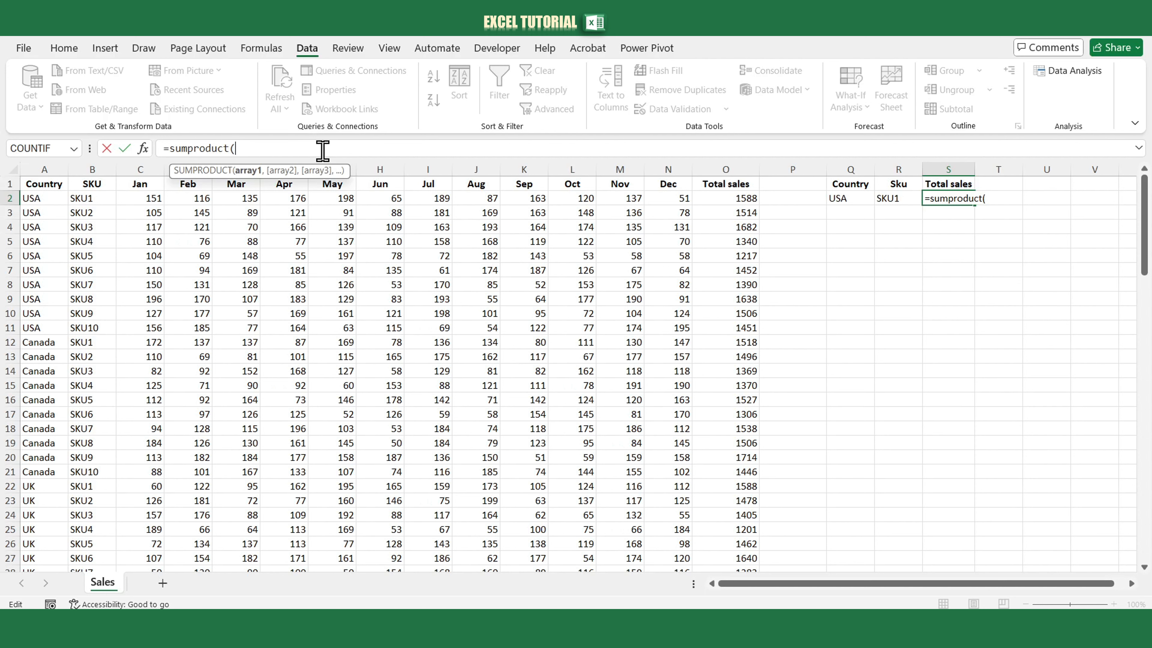
pyautogui.write('(')
pyautogui.click(36, 197)
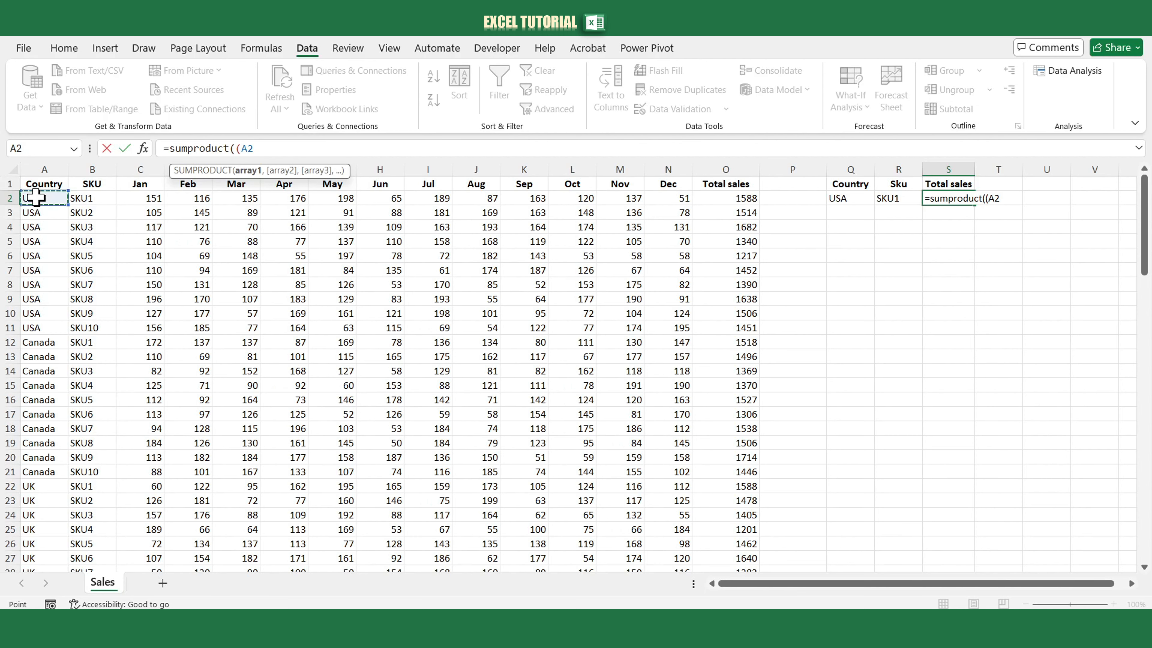
pyautogui.hotkey('ctrl', 'shift', 'Down')
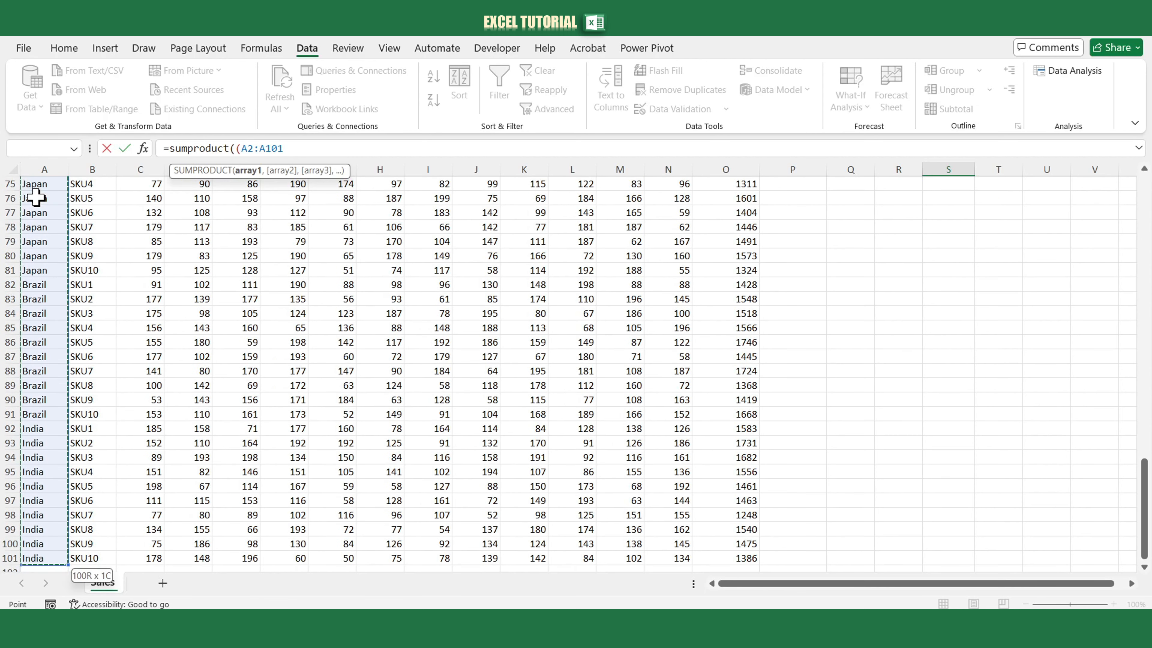
pyautogui.write('=')
pyautogui.moveTo(1141, 476); pyautogui.dragTo(1131, 173)
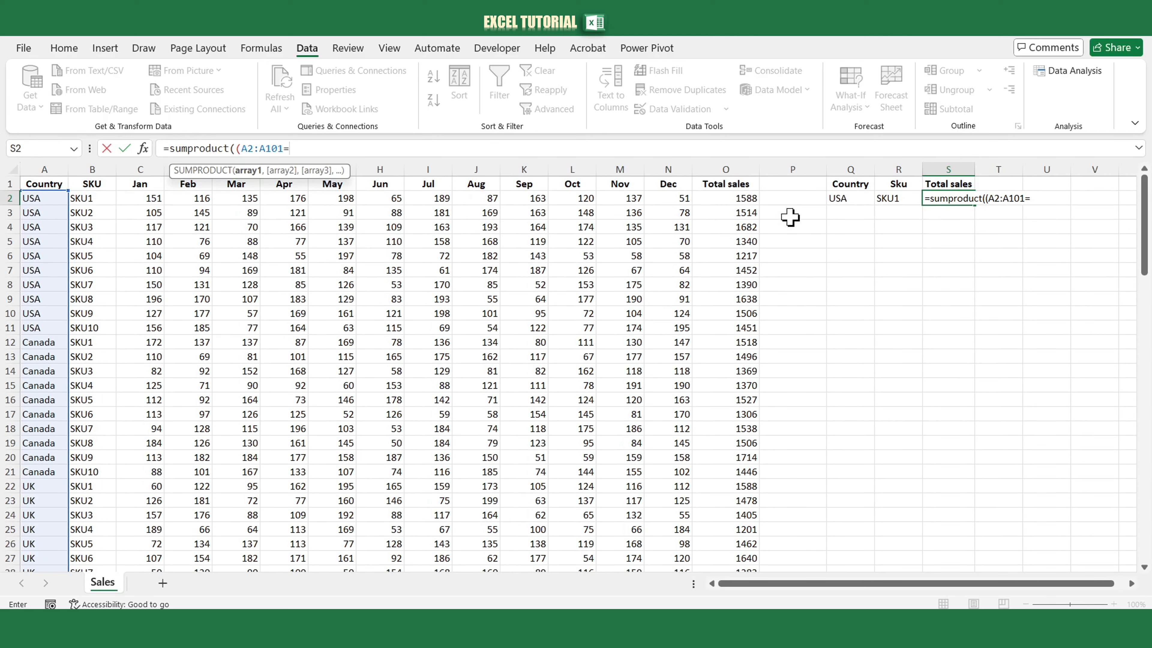
pyautogui.click(840, 204)
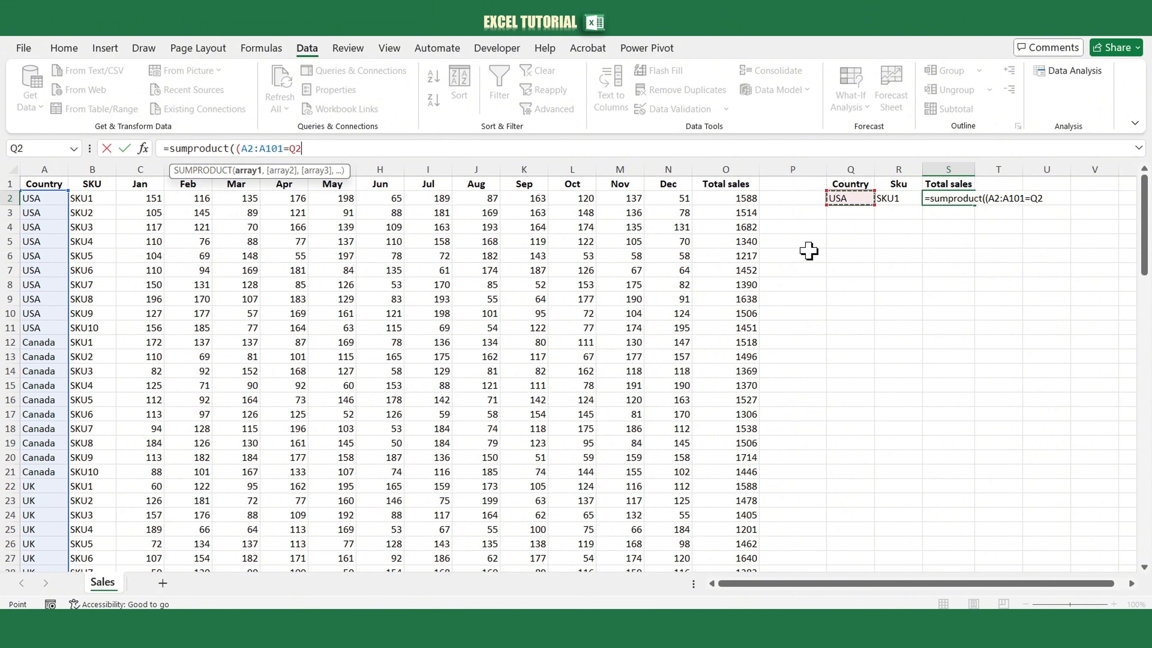
pyautogui.write(')*(')
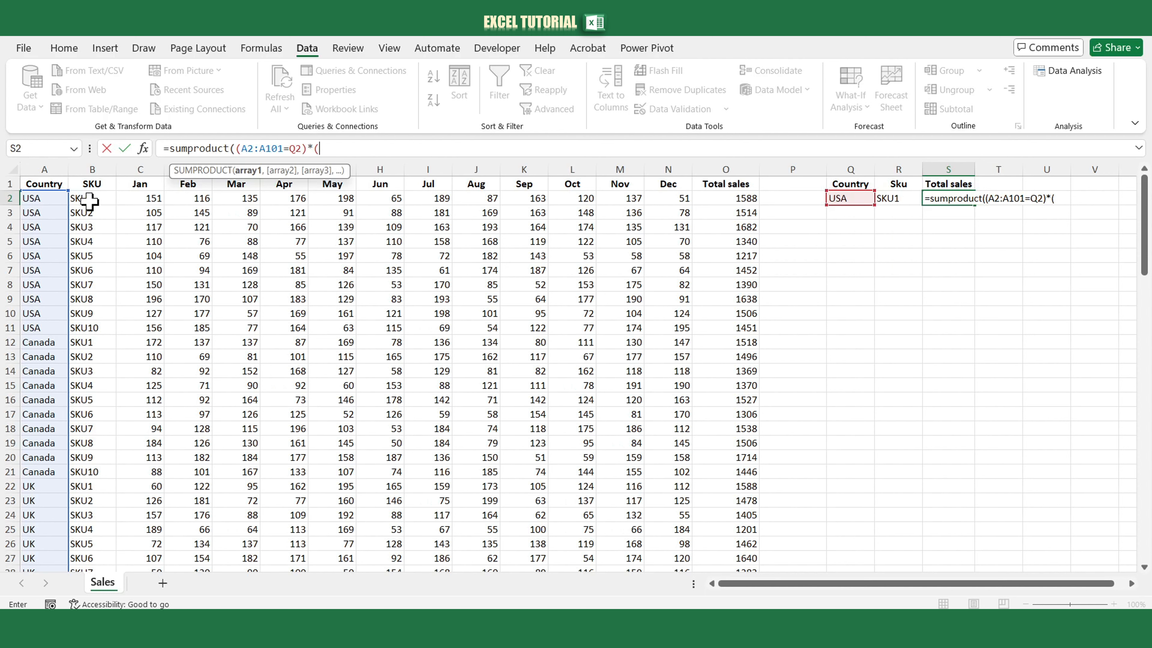
# Step: Add a second multiplied condition to the formula that tests the SKUs in B2:B101 against R2
pyautogui.click(89, 200)
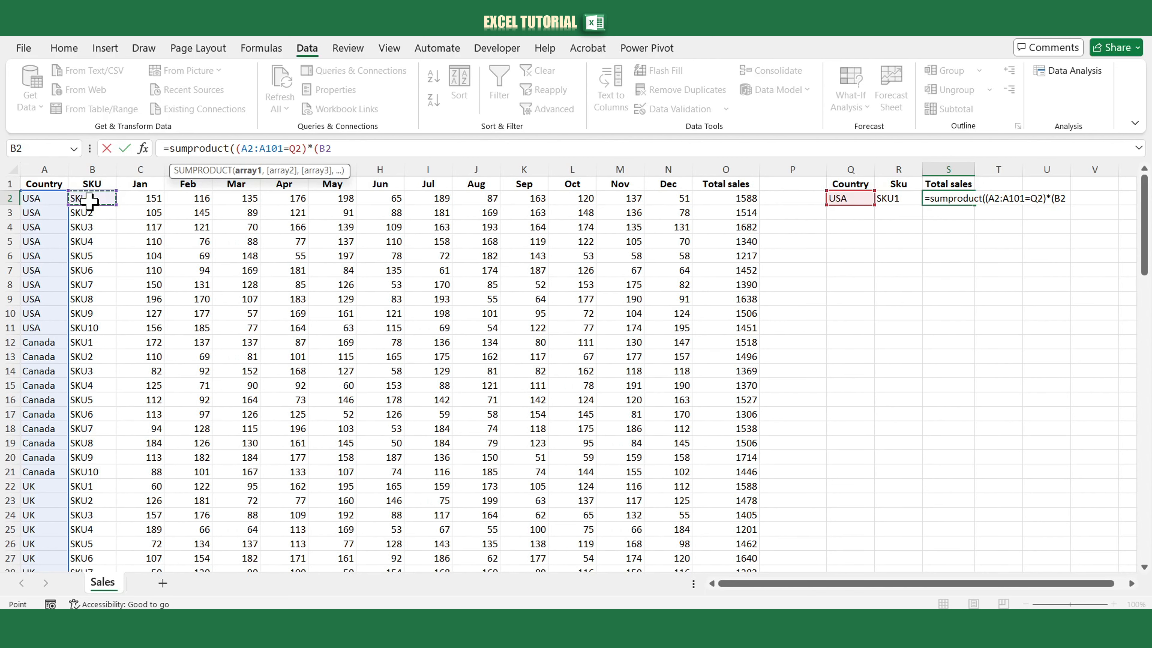
pyautogui.hotkey('ctrl', 'shift', 'Down')
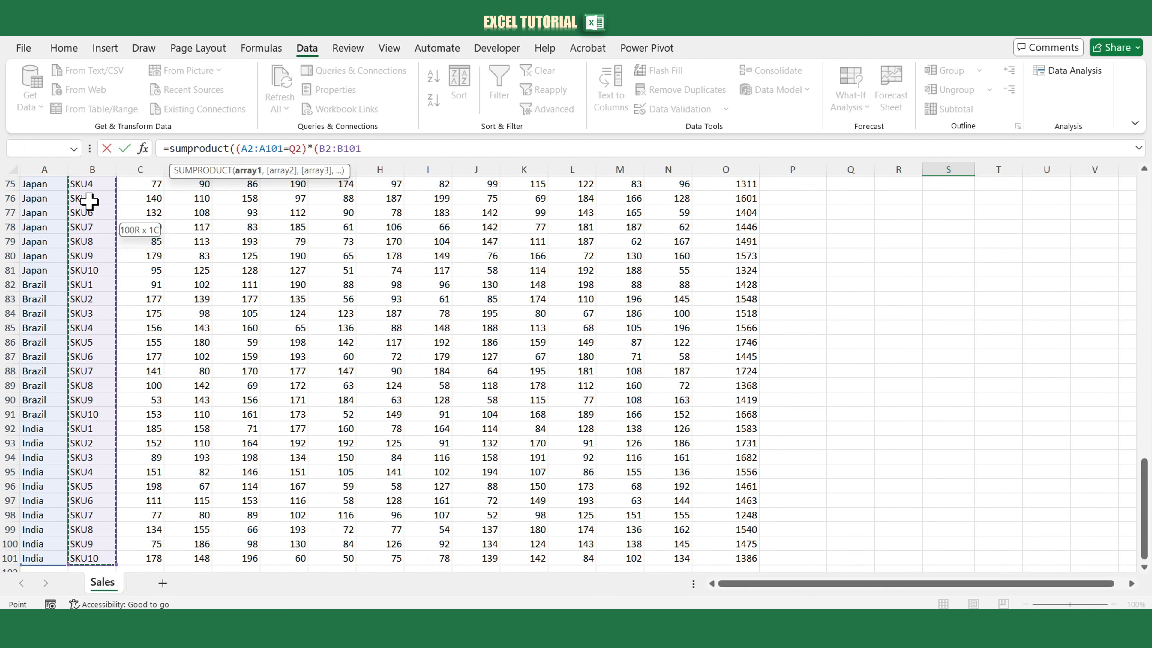
pyautogui.write('=')
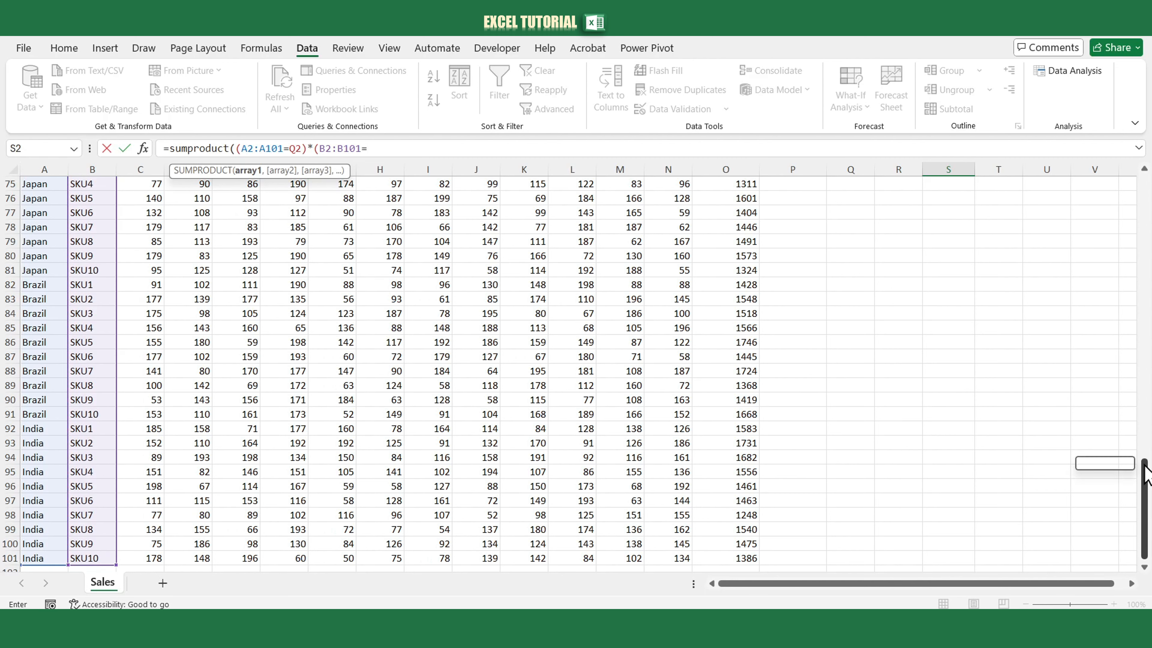
pyautogui.moveTo(1145, 467); pyautogui.dragTo(907, 198)
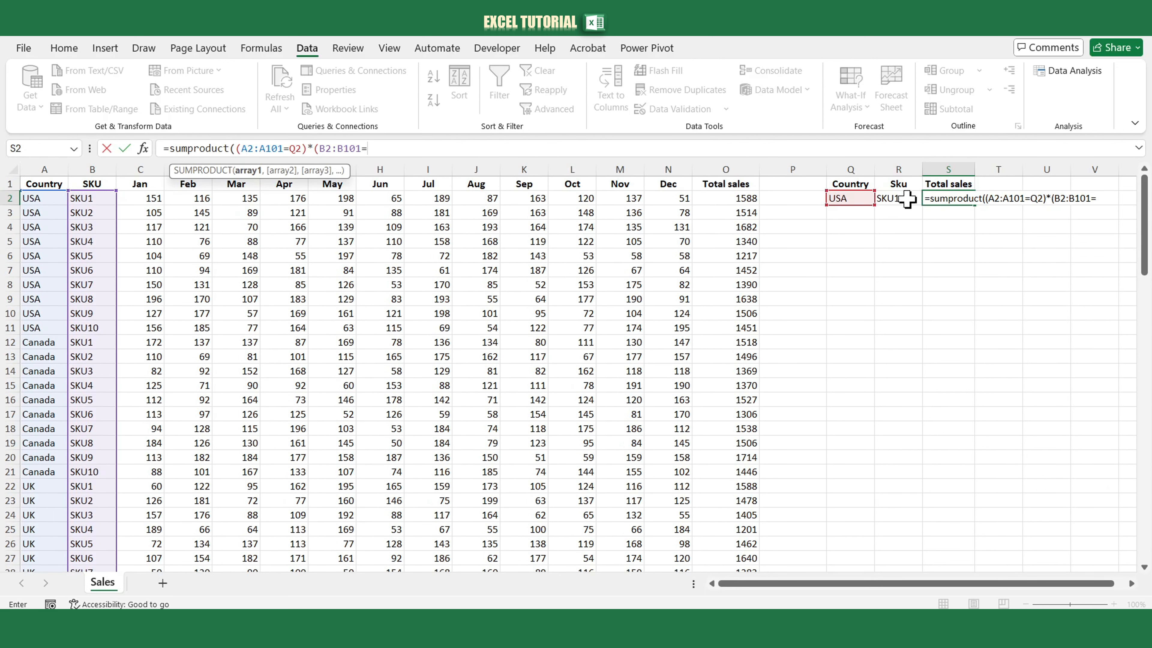
pyautogui.click(900, 200)
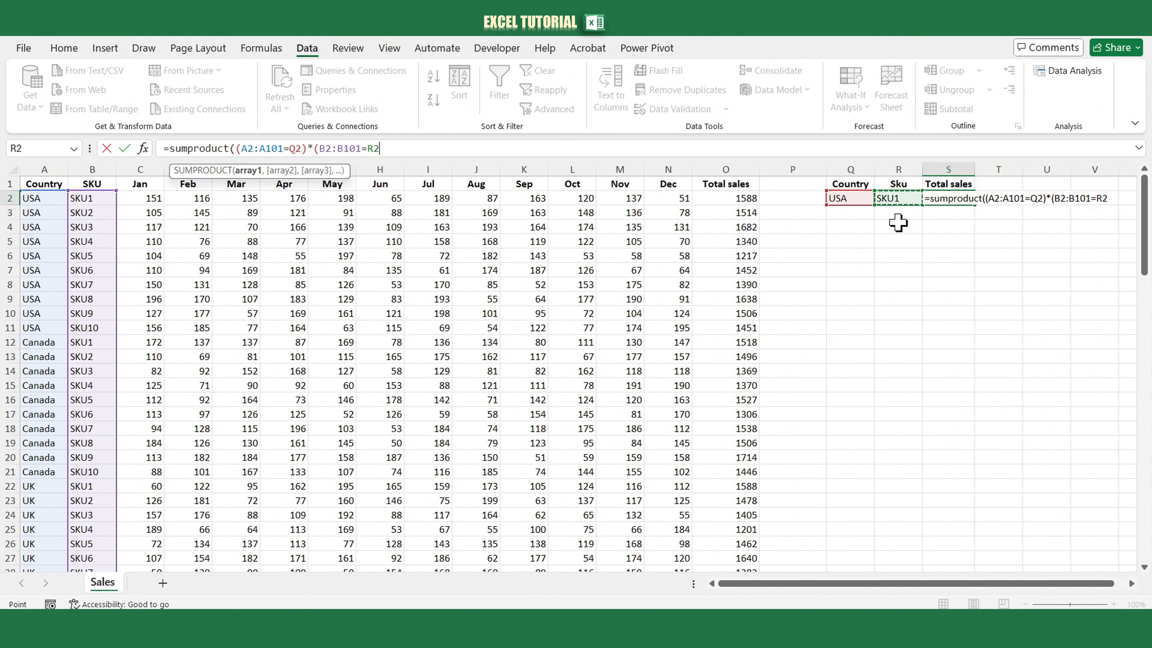
pyautogui.write(')*(')
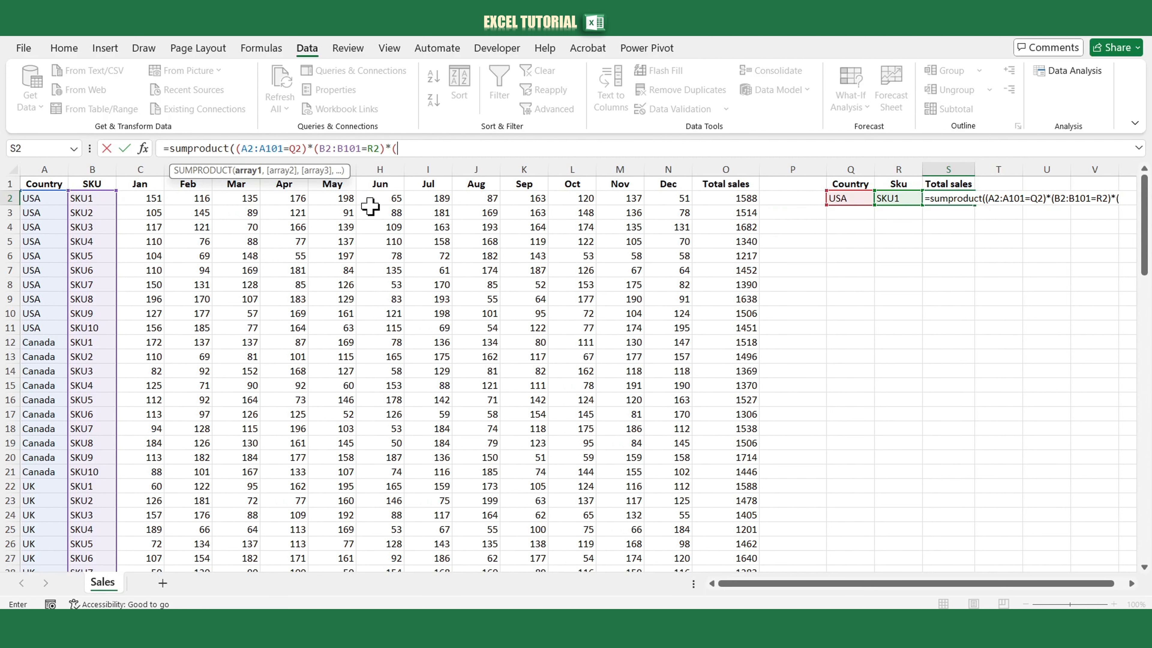
# Step: Multiply the conditions by the monthly sales range C2:N101, close the SUMPRODUCT formula and enter it
pyautogui.click(145, 195)
pyautogui.moveTo(146, 195); pyautogui.dragTo(685, 205)
pyautogui.hotkey('ctrl', 'shift', 'Down')
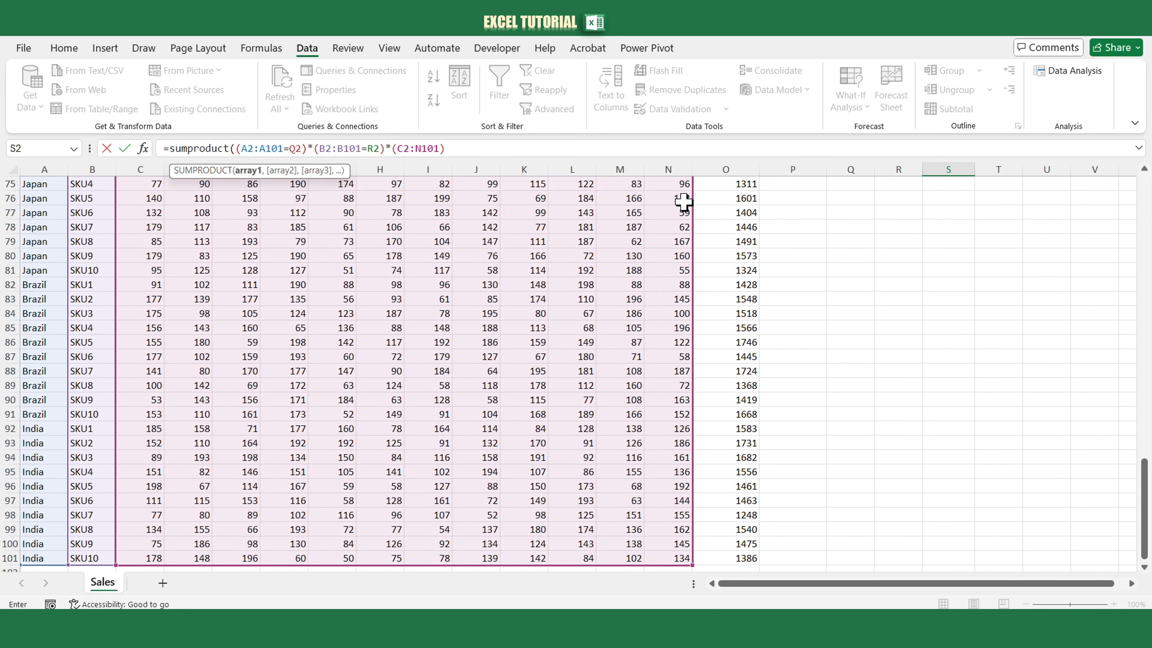
pyautogui.write('))')
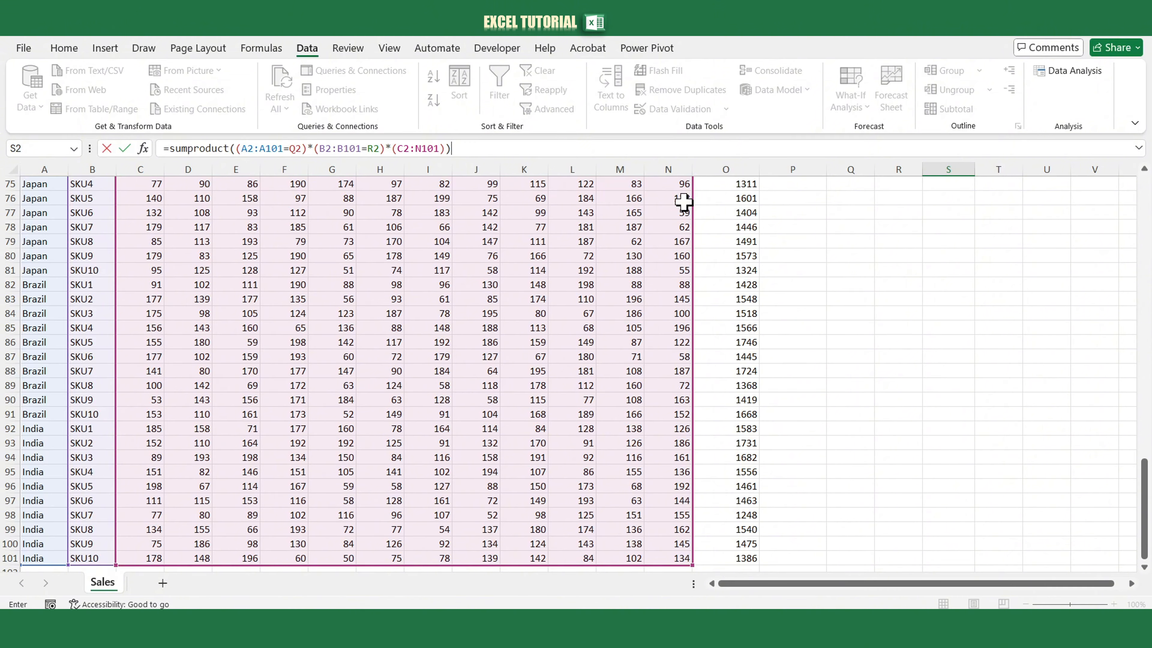
pyautogui.press('Return')
pyautogui.scroll(1, 685, 203)
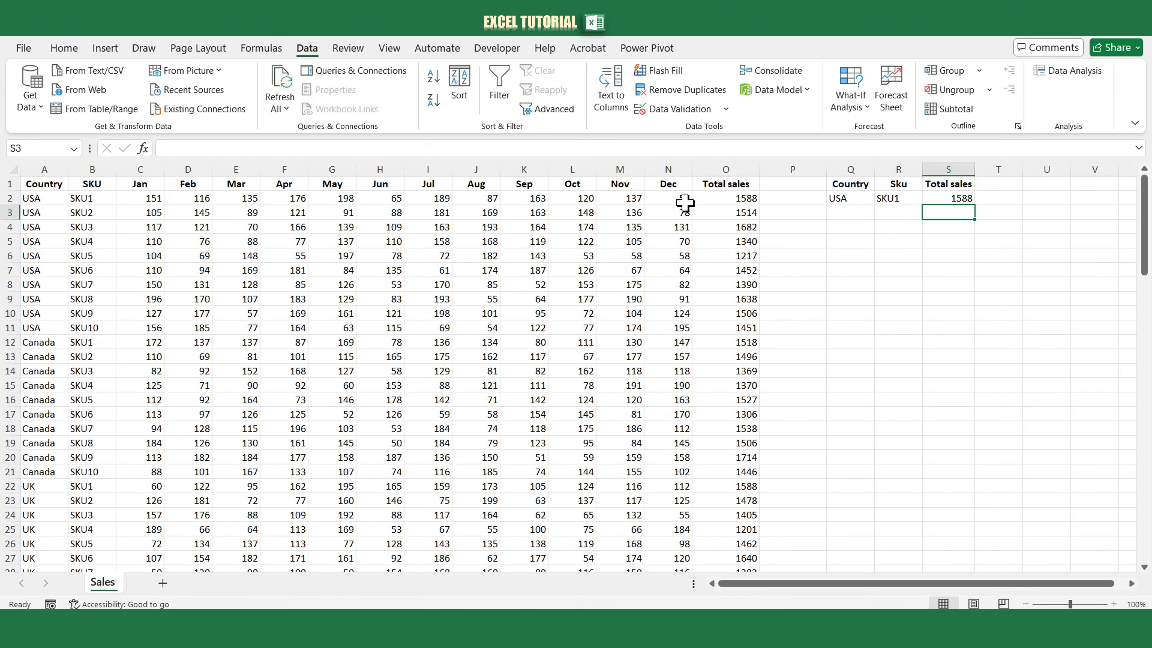
# Step: Change the country criterion in Q2 to Canada and check the total sales result in S2
pyautogui.click(936, 198)
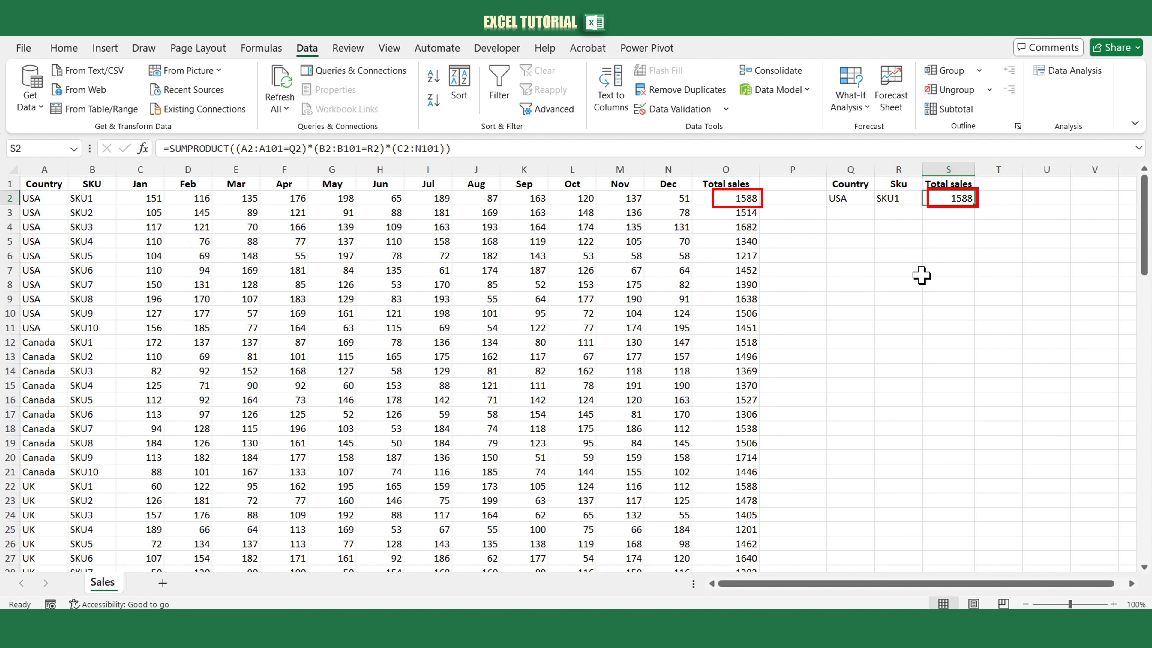
pyautogui.click(846, 198)
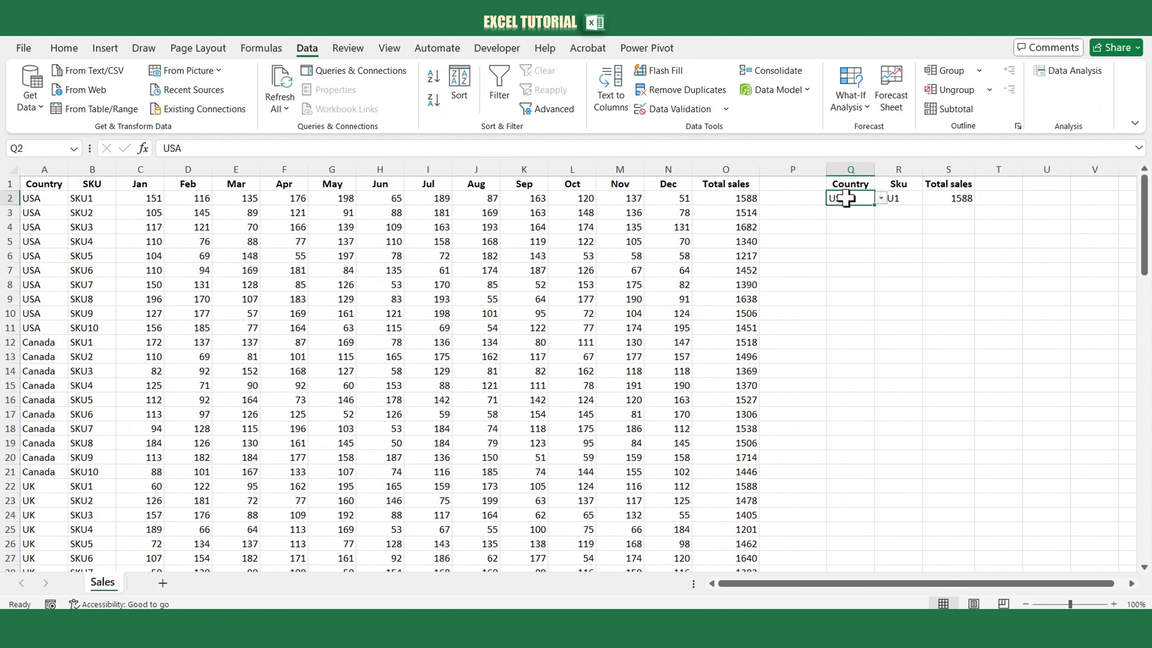
pyautogui.click(880, 199)
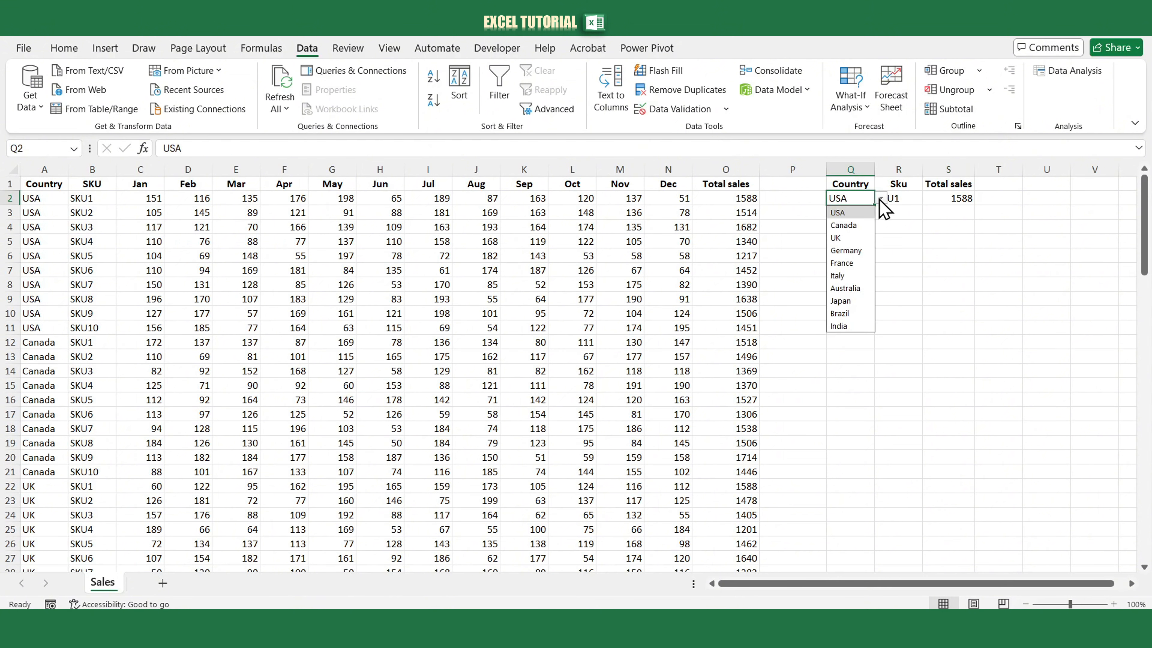
pyautogui.click(843, 225)
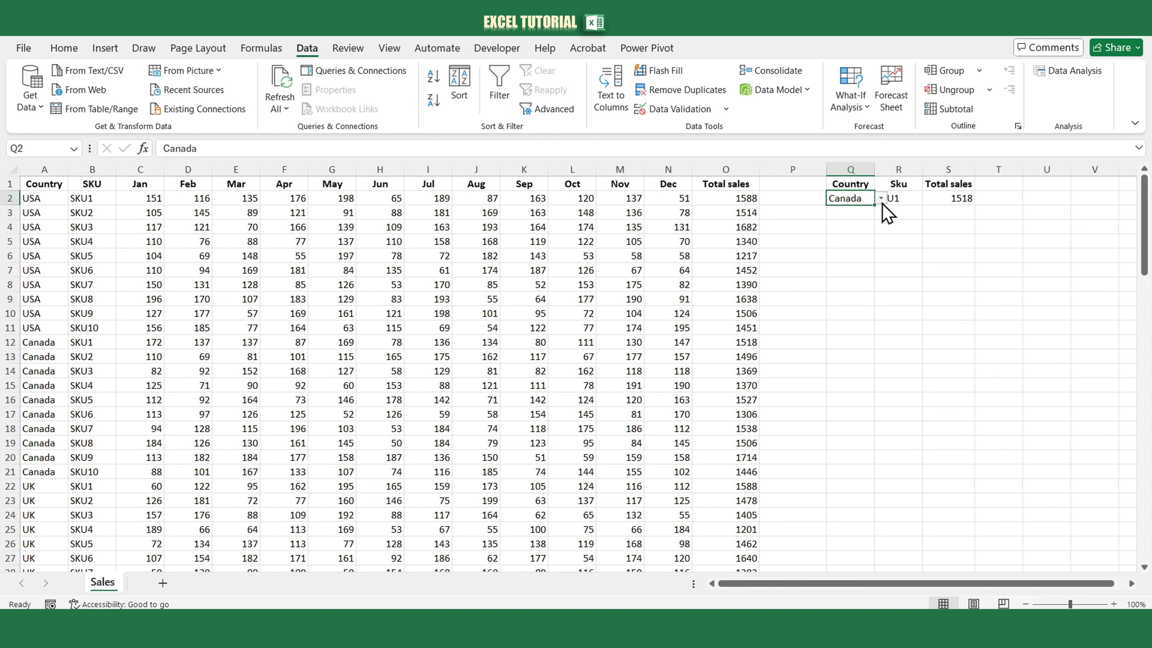
pyautogui.click(959, 200)
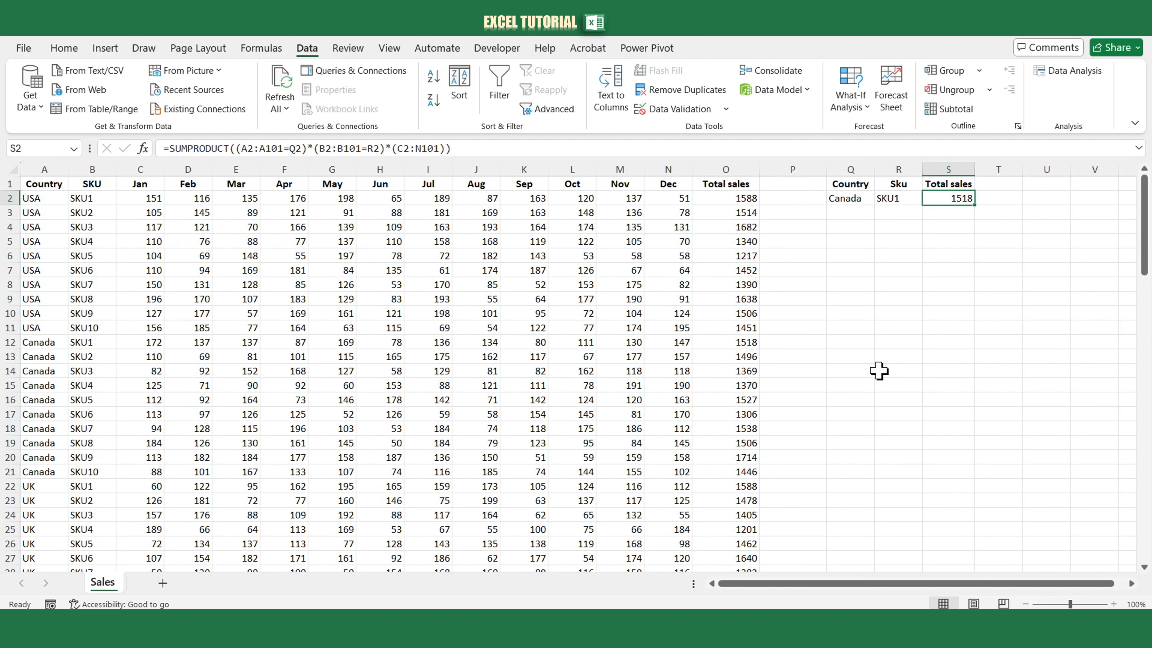